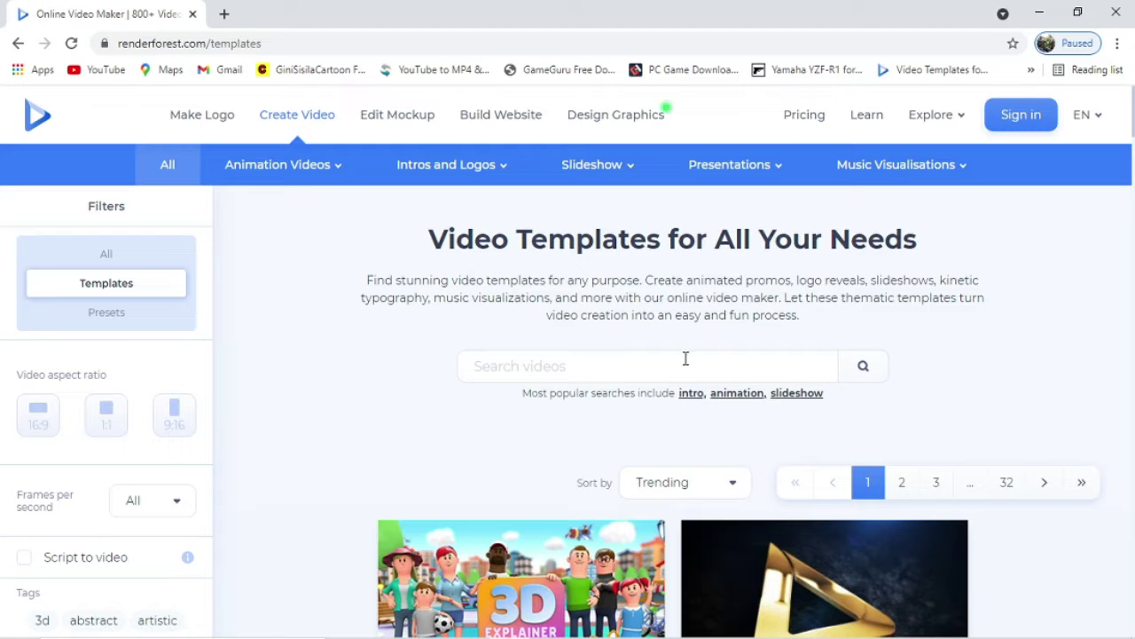
Search the video templates for "gaming"
scroll(685, 358, down, 2)
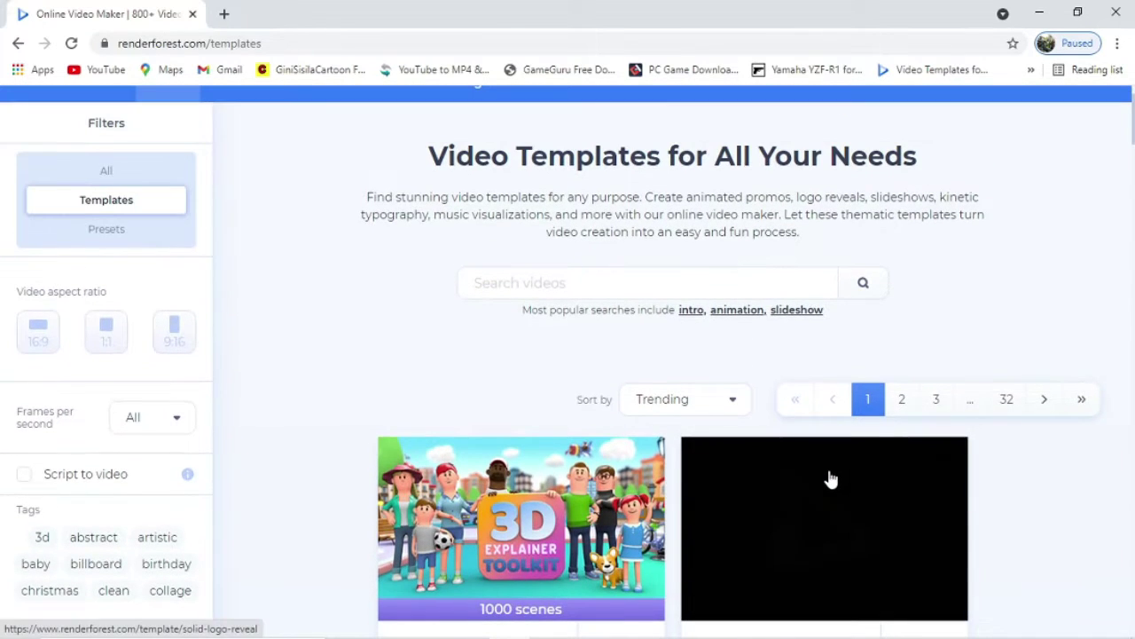
scroll(831, 479, down, 2)
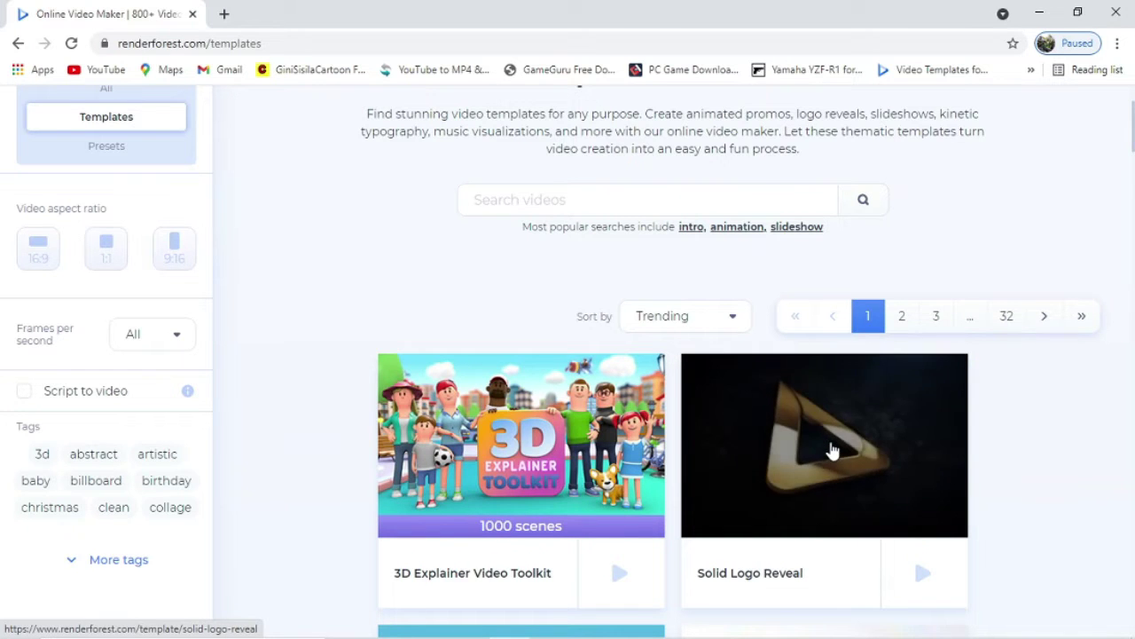
scroll(831, 450, down, 2)
scroll(798, 434, up, 2)
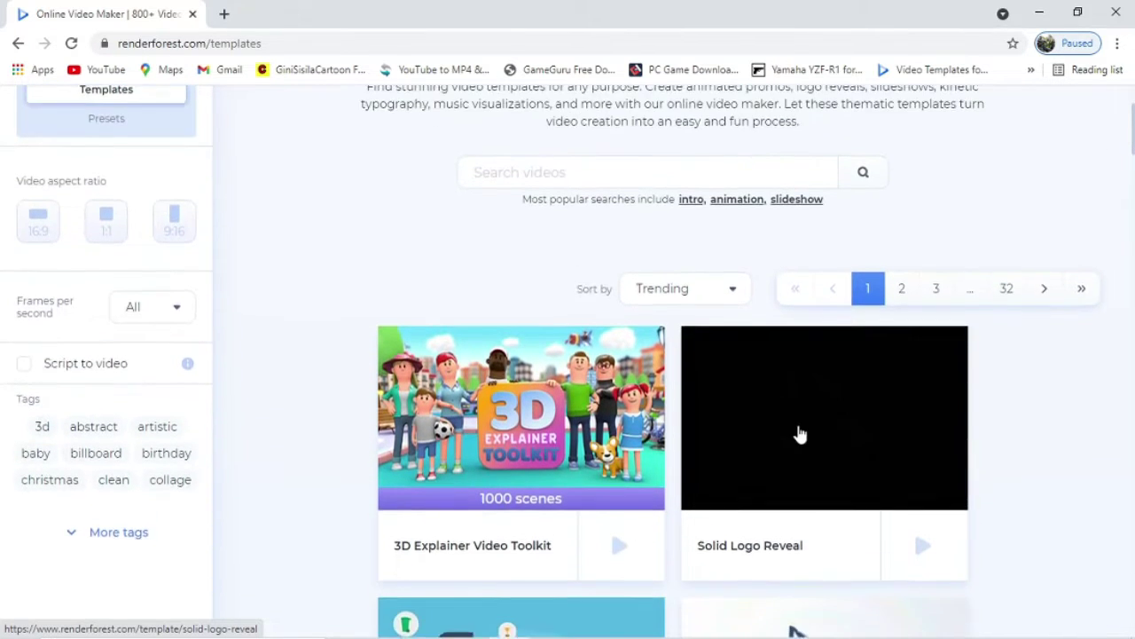
scroll(798, 435, up, 3)
click(703, 315)
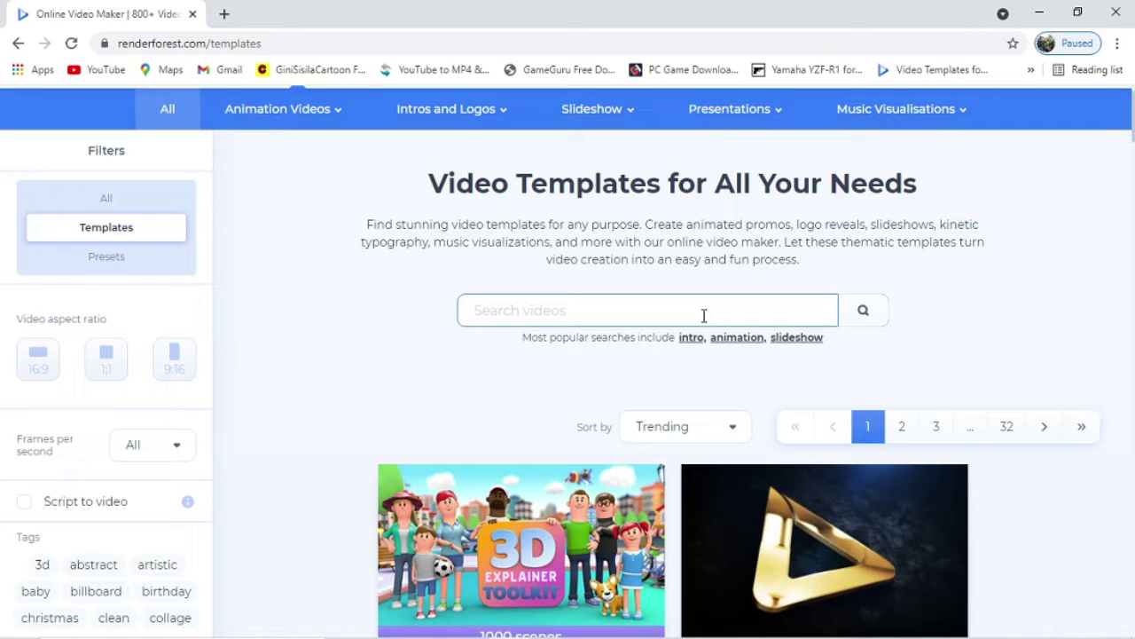
text(gaming)
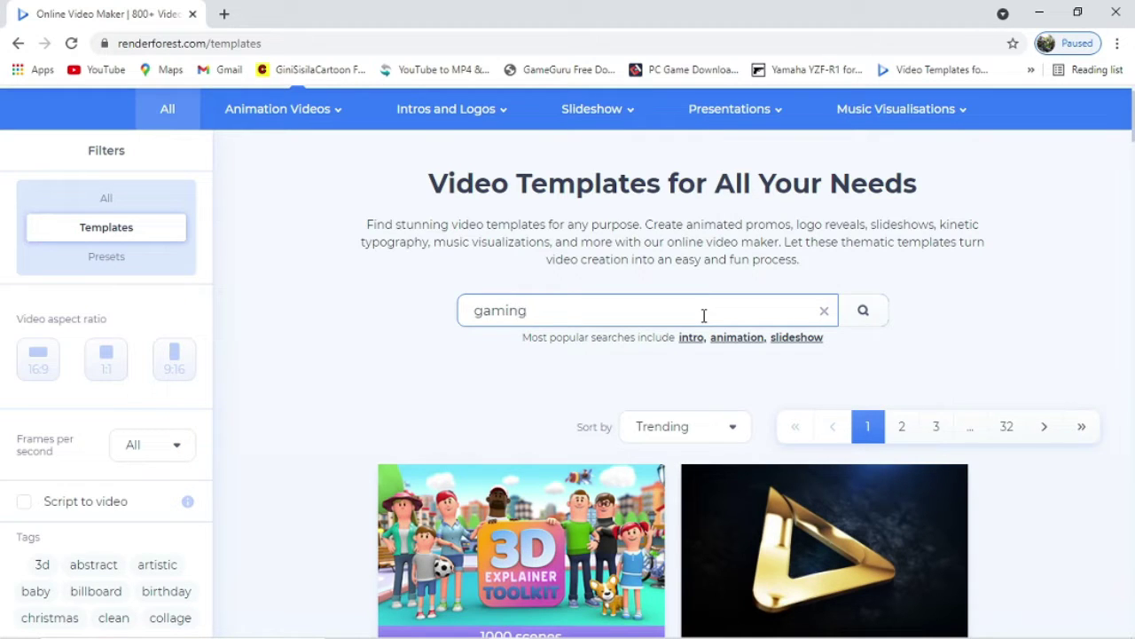
key(Return)
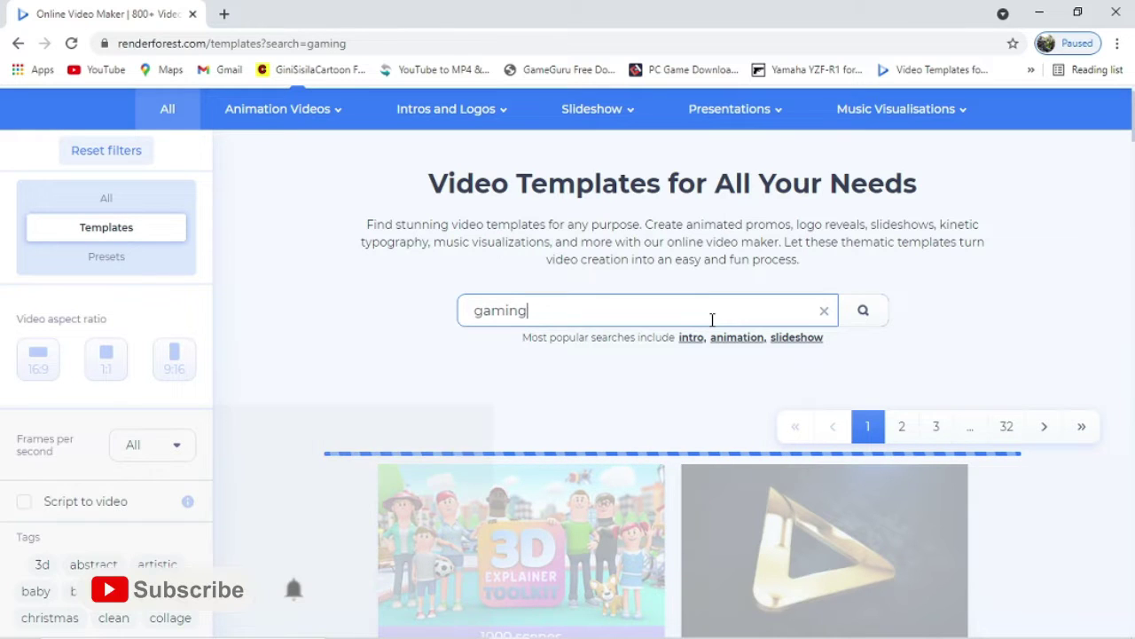
Watch the preview video of the Gaming Rush Logo Reveal template and close it
scroll(984, 304, down, 2)
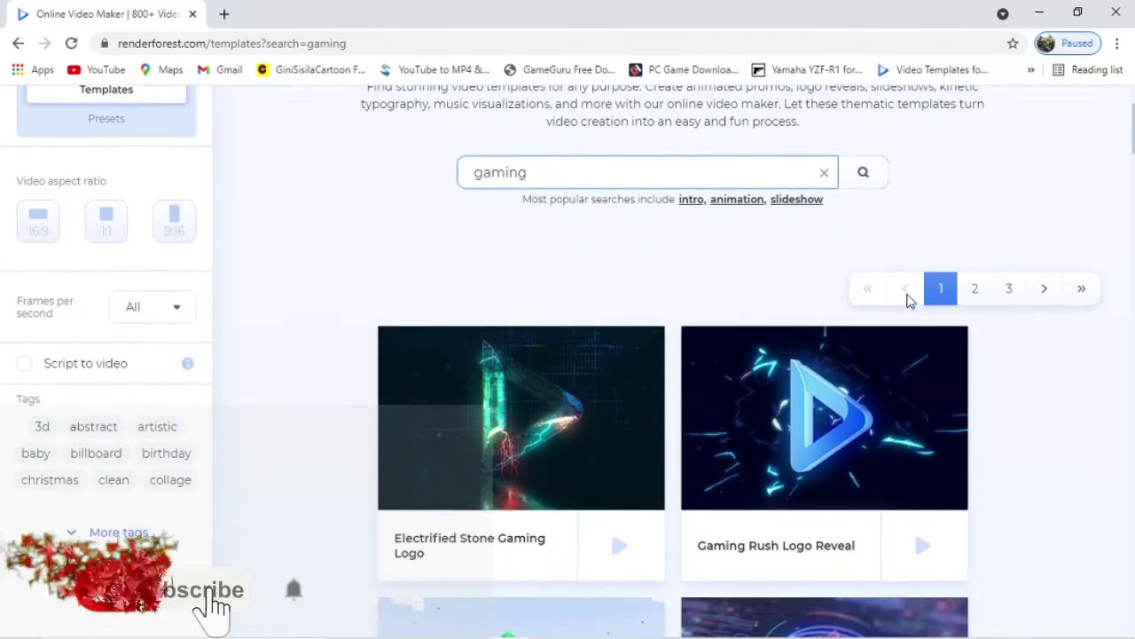
scroll(842, 382, down, 1)
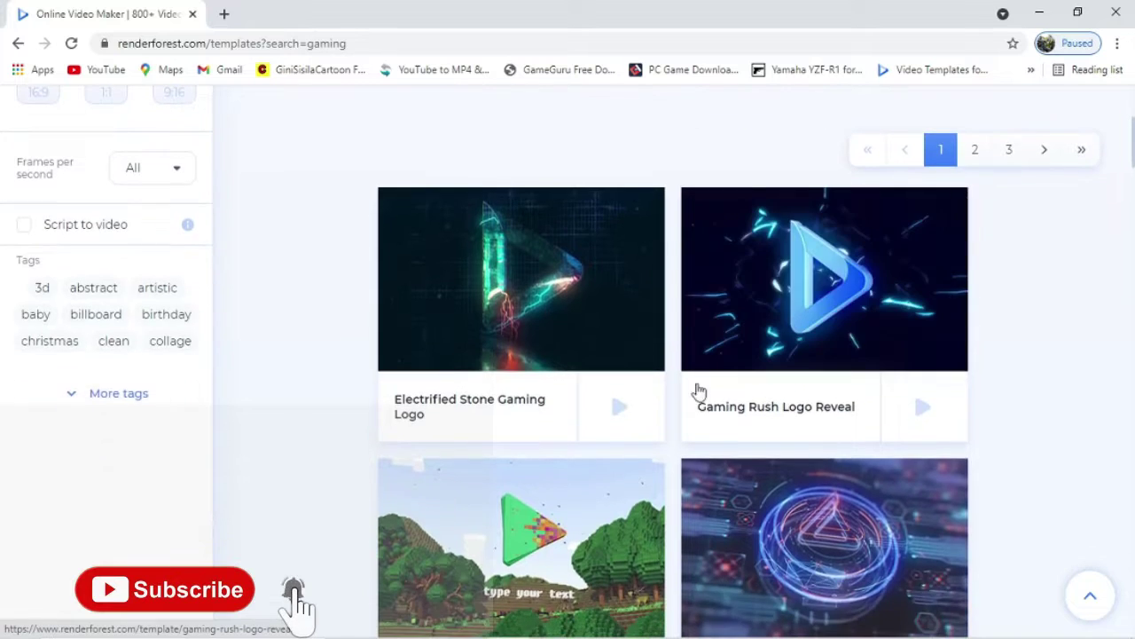
scroll(893, 355, up, 1)
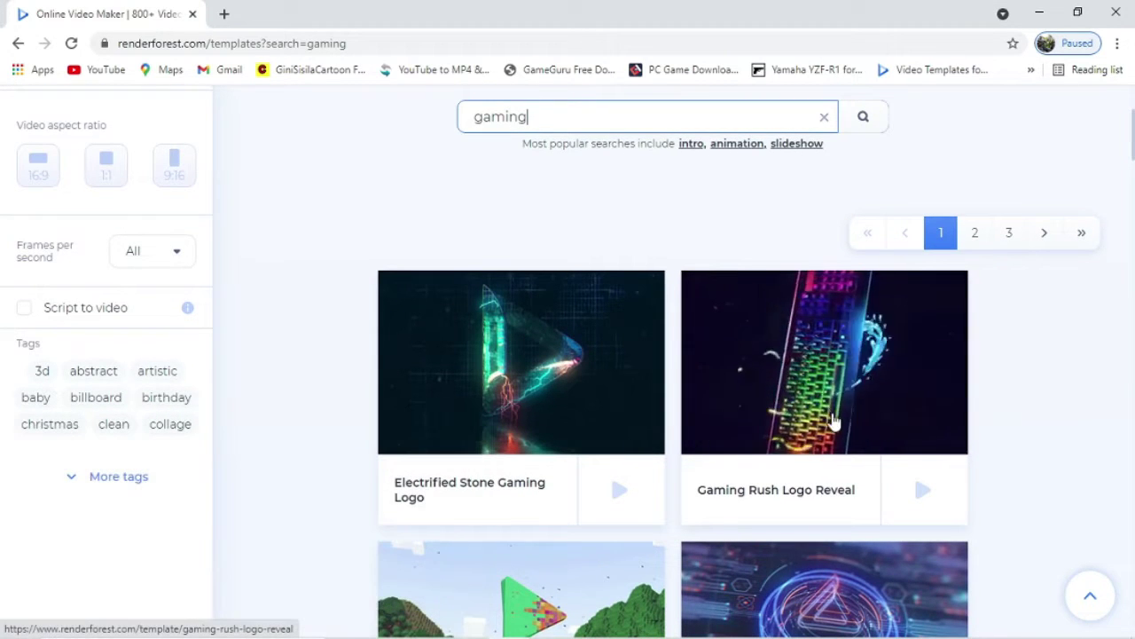
click(929, 499)
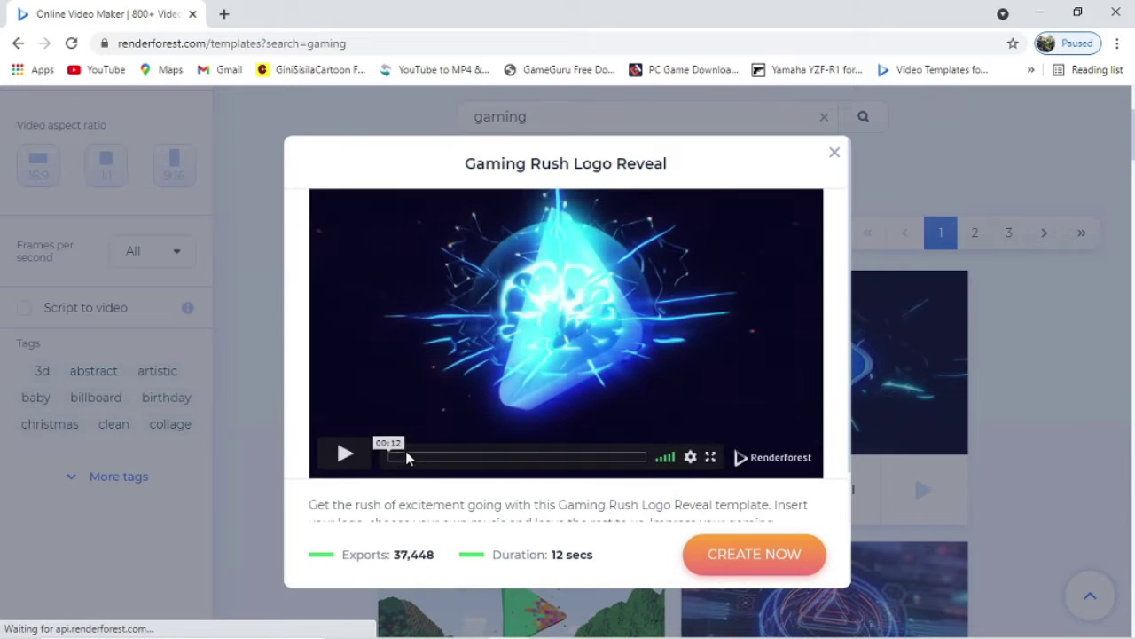
click(344, 455)
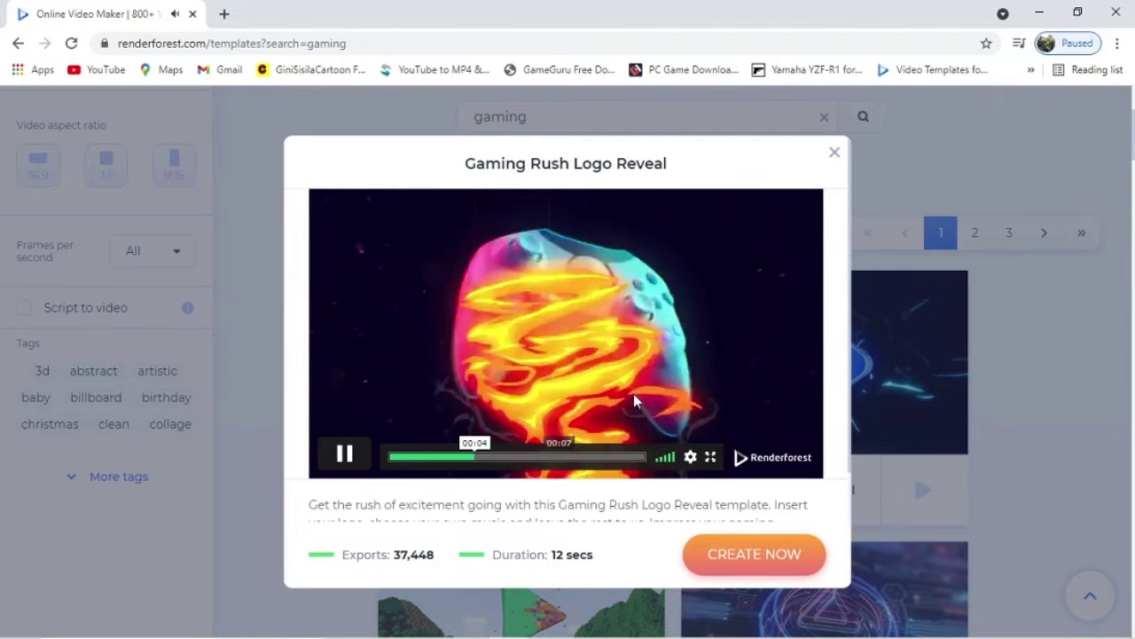
click(836, 157)
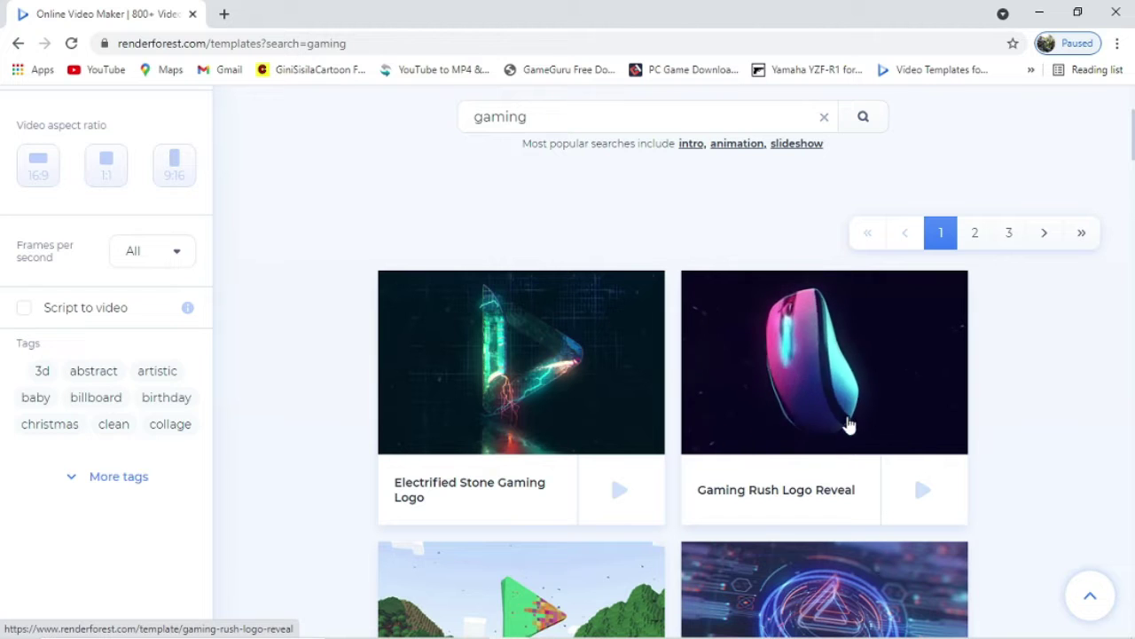
Start a new project from the Gaming Rush Logo Reveal template and decline the guided walkthrough
click(811, 391)
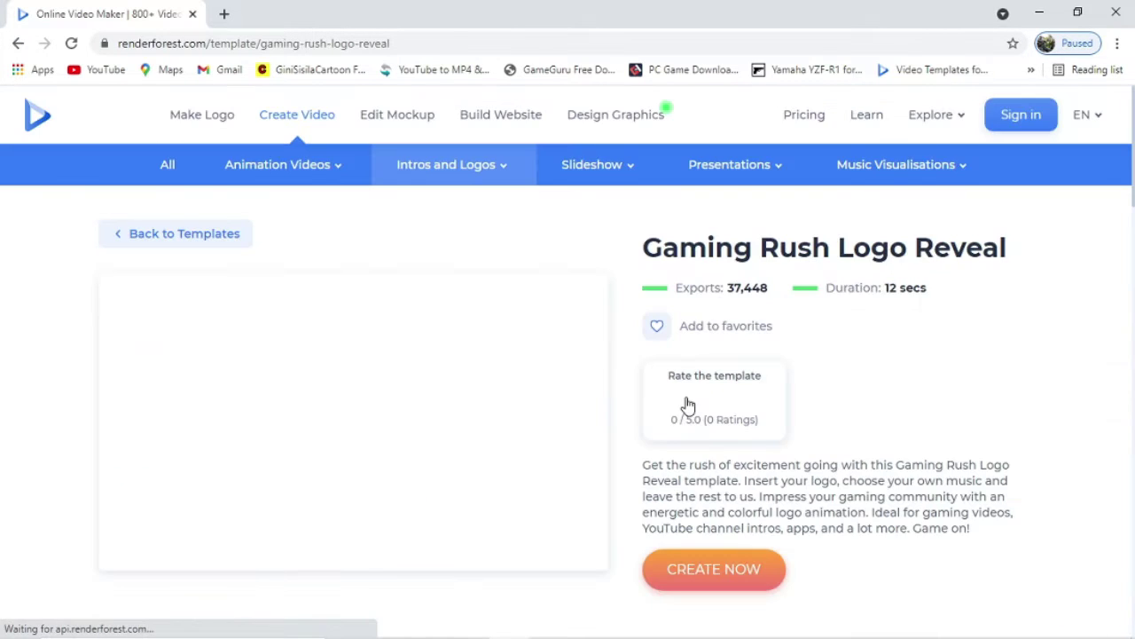
scroll(670, 414, down, 1)
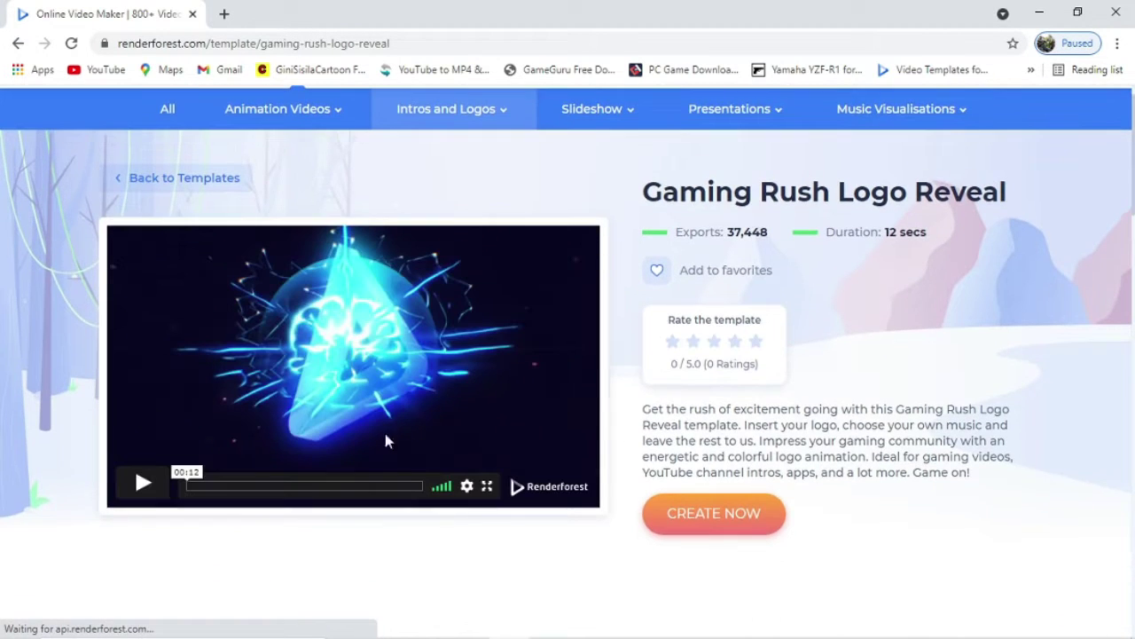
click(708, 520)
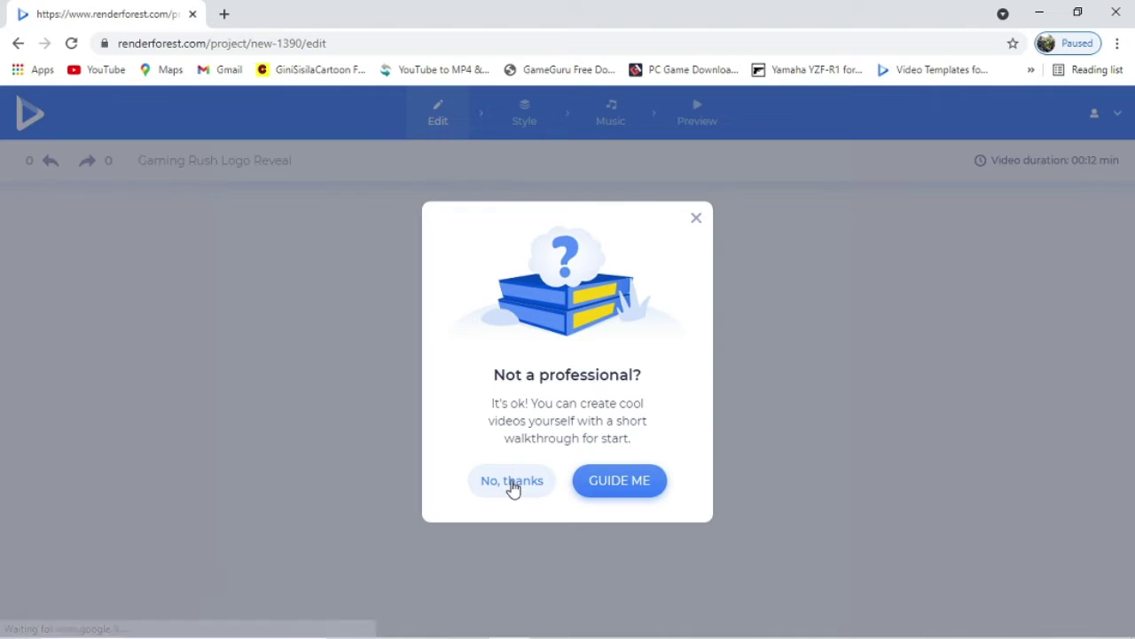
click(501, 488)
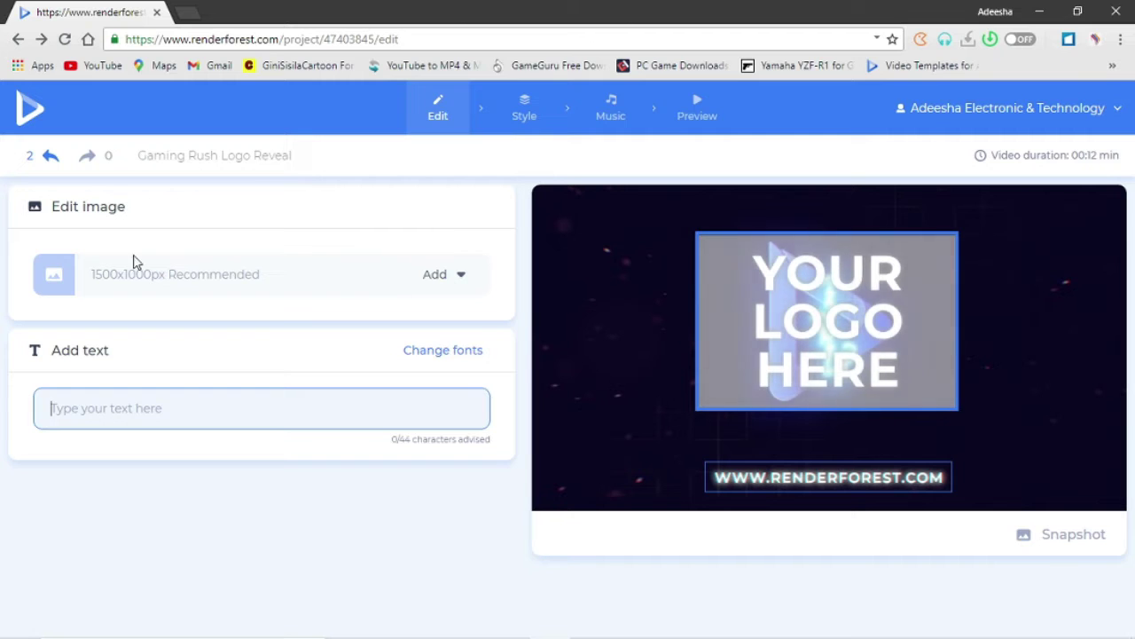
Upload 1(12).jpg as the logo image, shifting it up in the crop frame to include the car's whole front
click(454, 277)
click(454, 277)
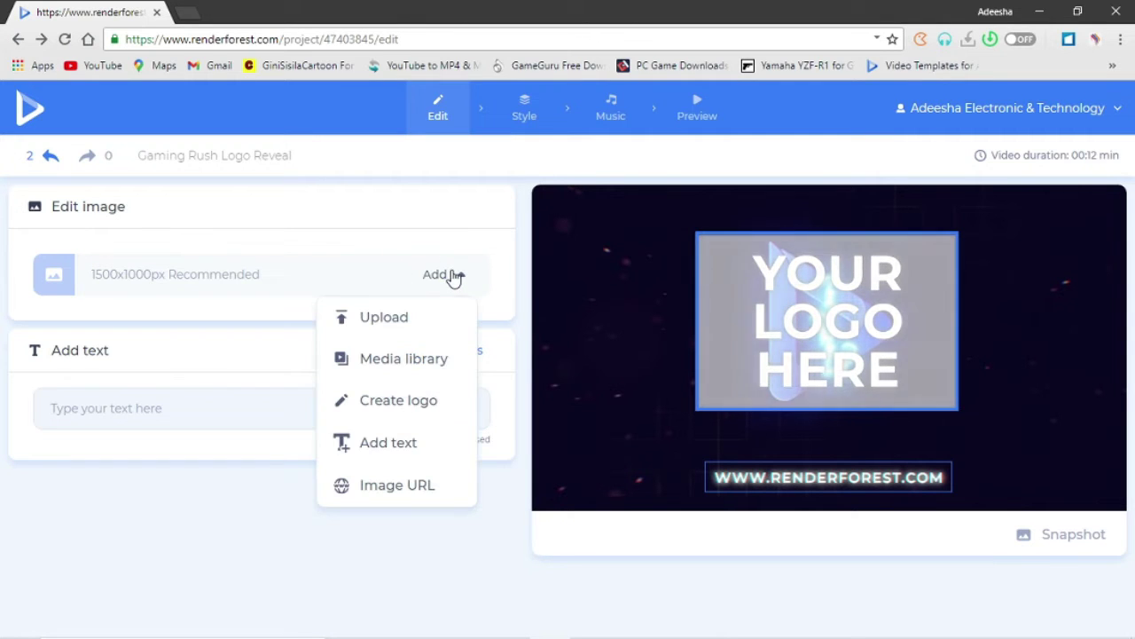
click(425, 321)
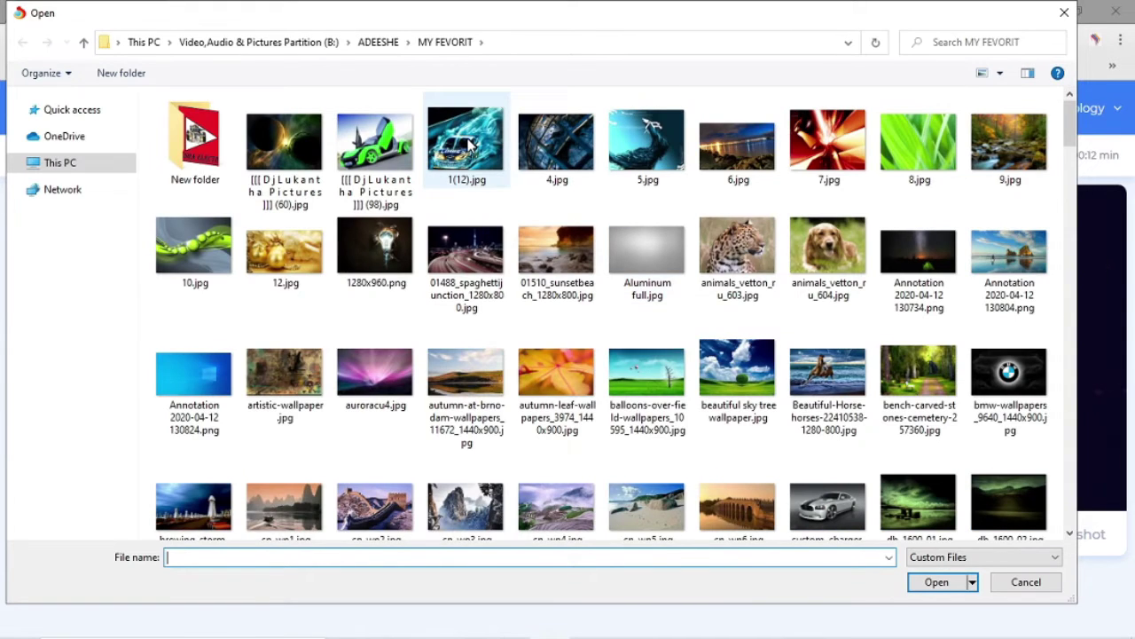
double_click(469, 144)
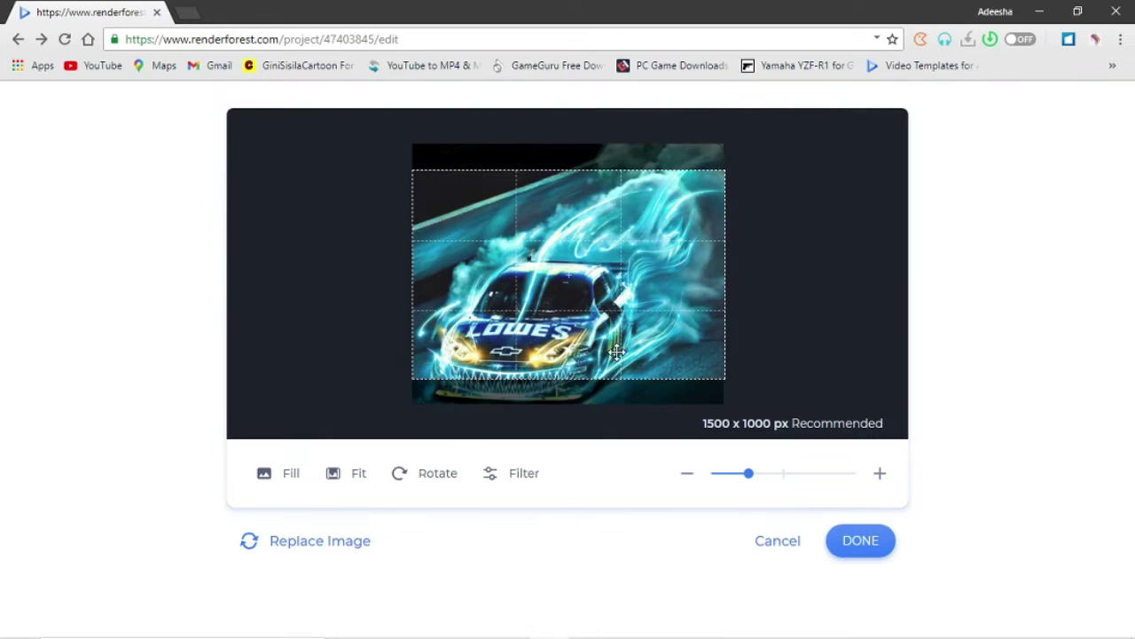
drag(606, 306, 606, 272)
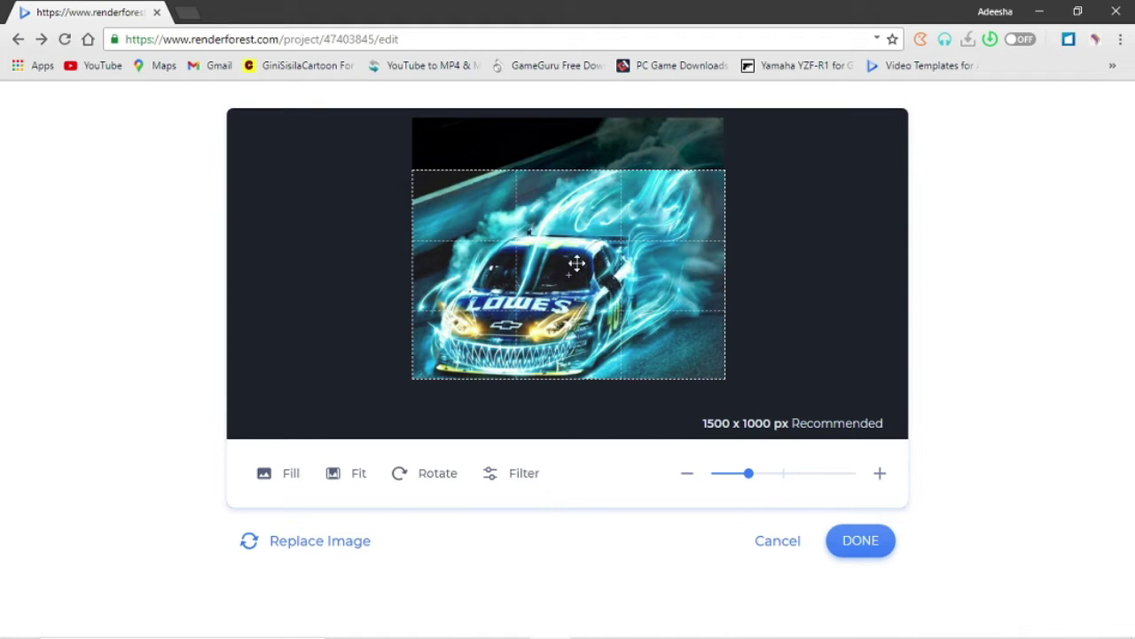
click(860, 542)
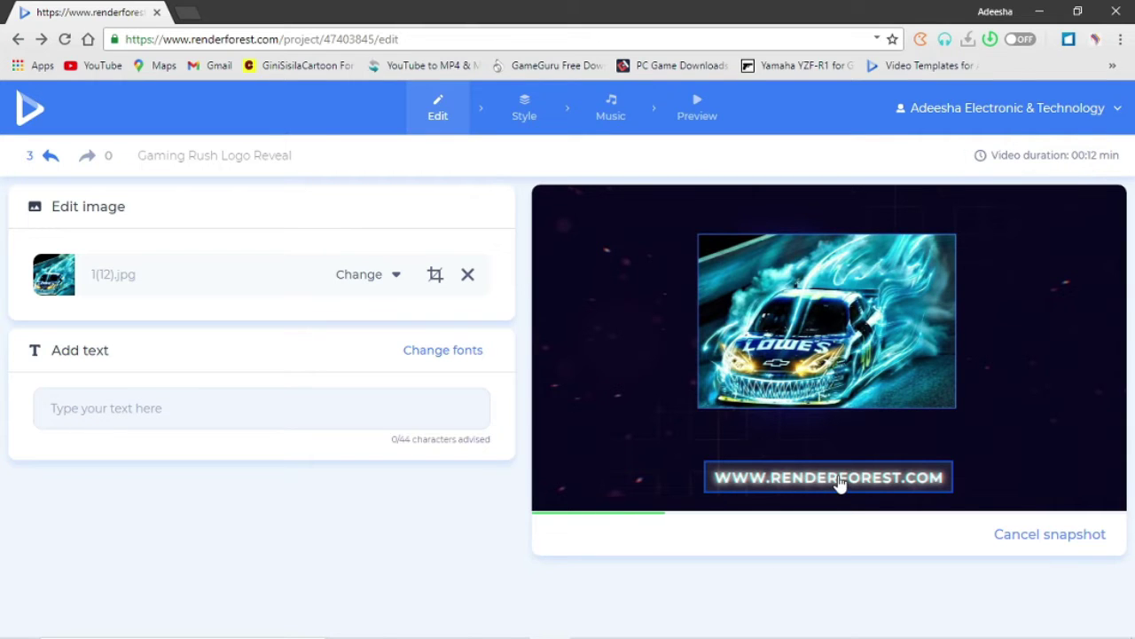
Set the text below the logo to "gaming"
click(272, 407)
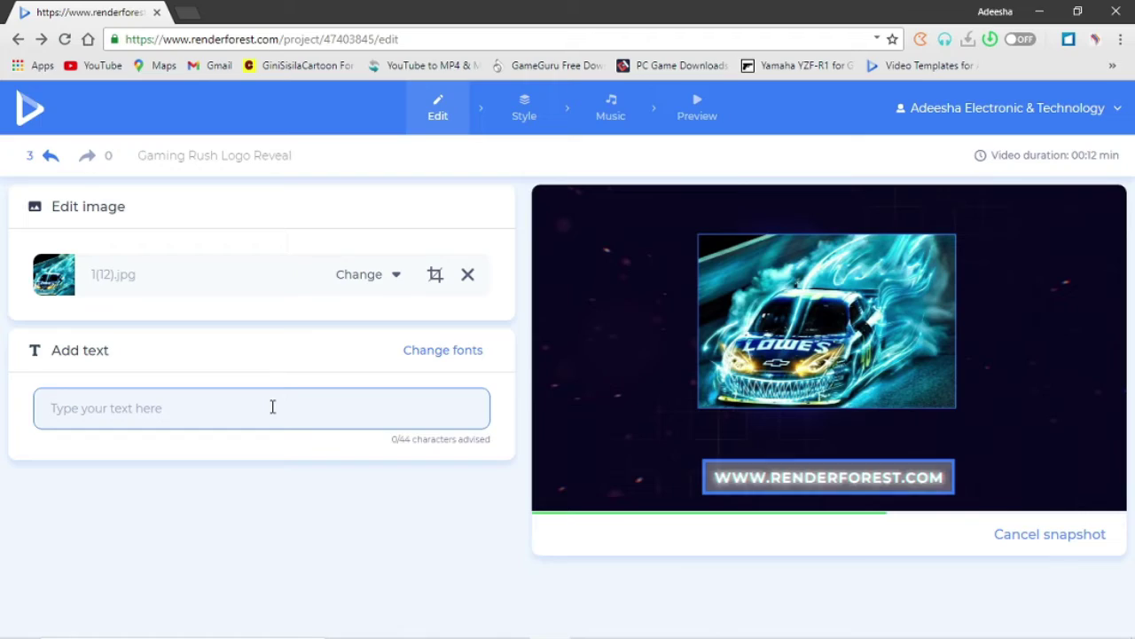
text(gaming)
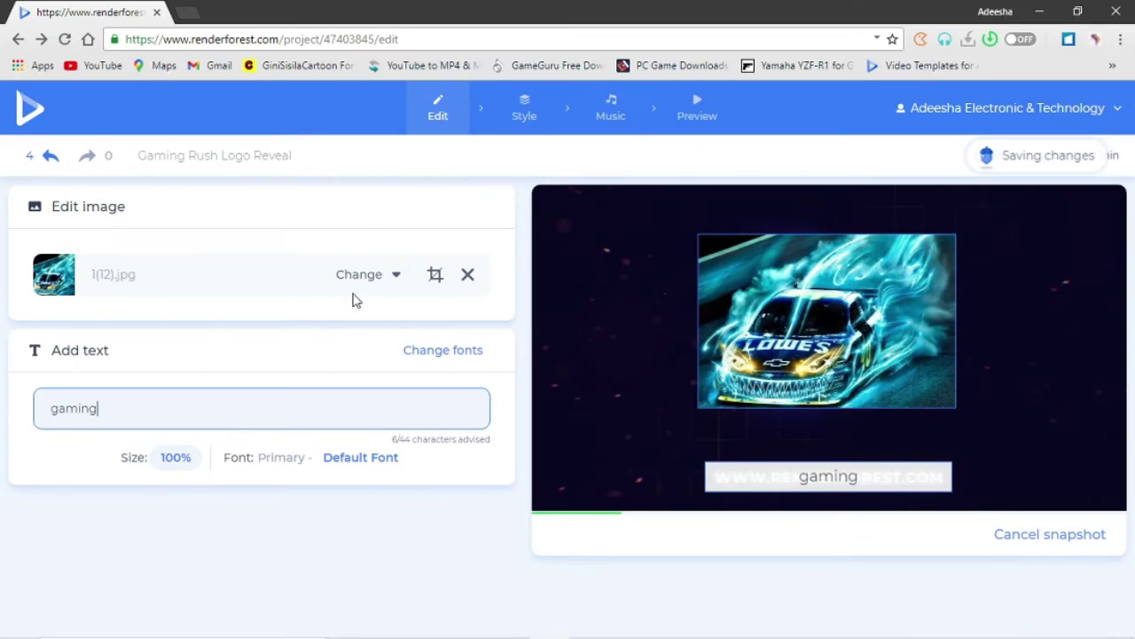
Review the font styles offered for the project, then sample the default music and browse the music library tracks
click(523, 113)
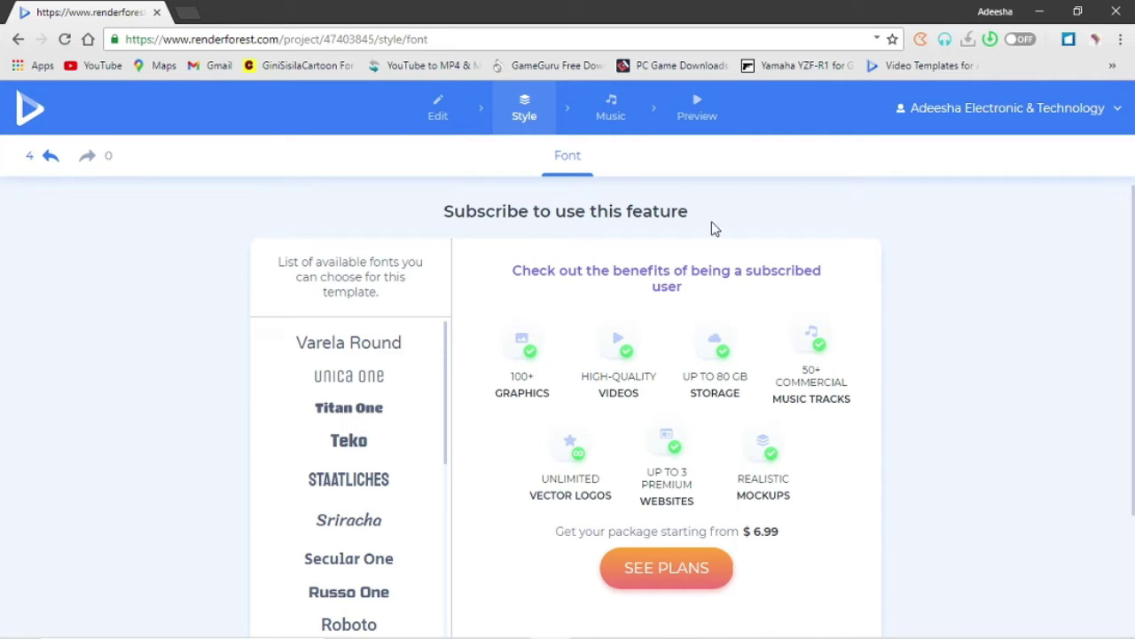
click(598, 115)
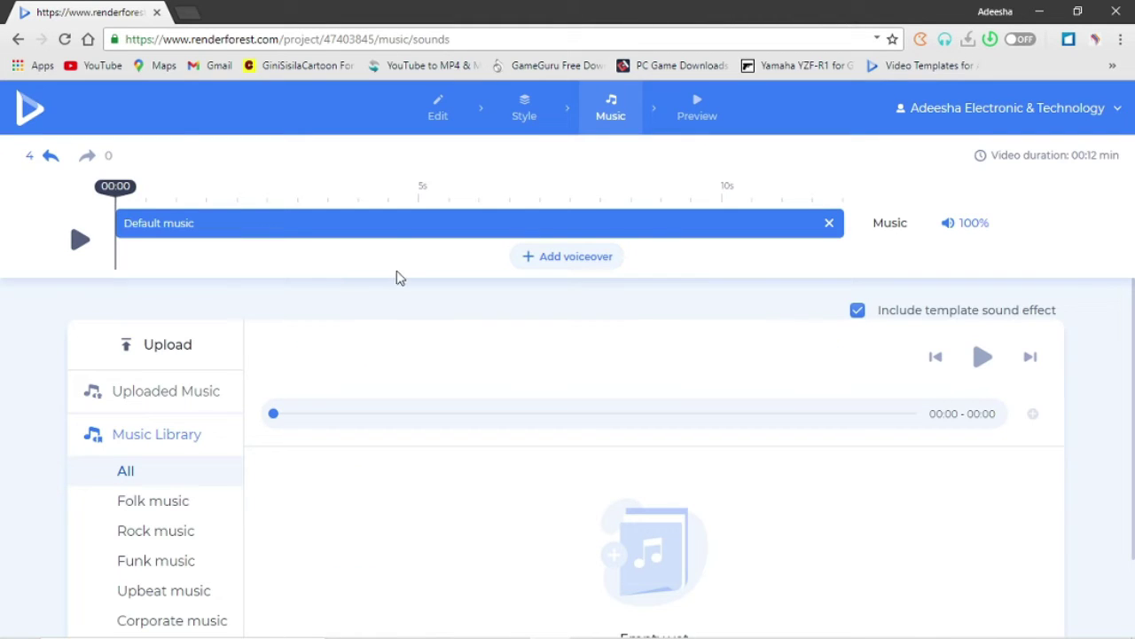
click(85, 240)
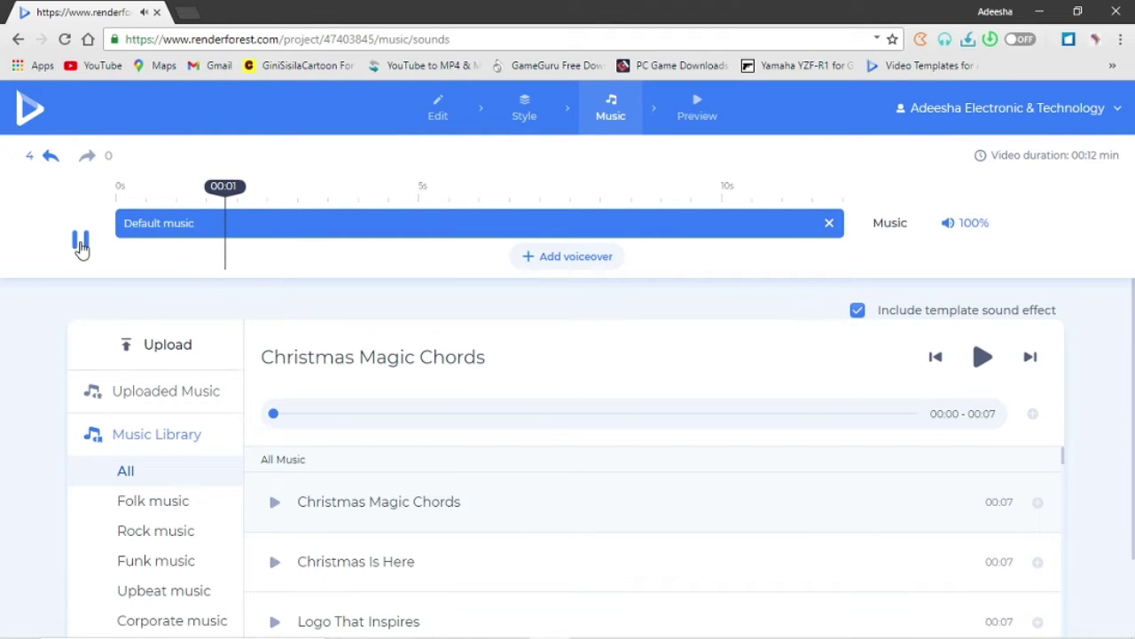
click(81, 240)
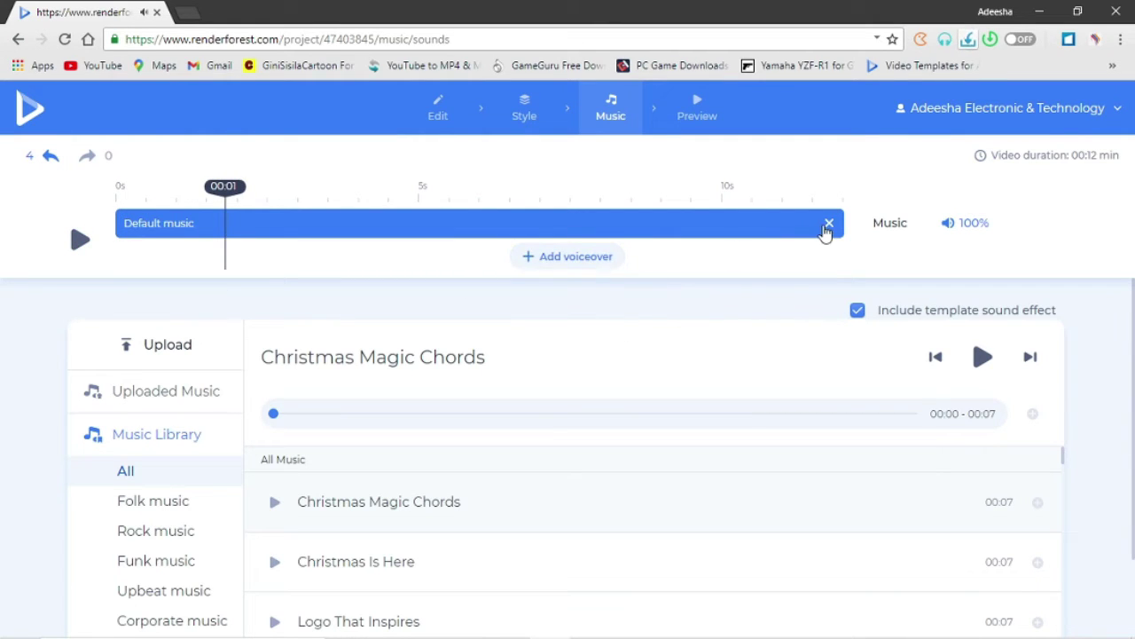
scroll(600, 444, down, 3)
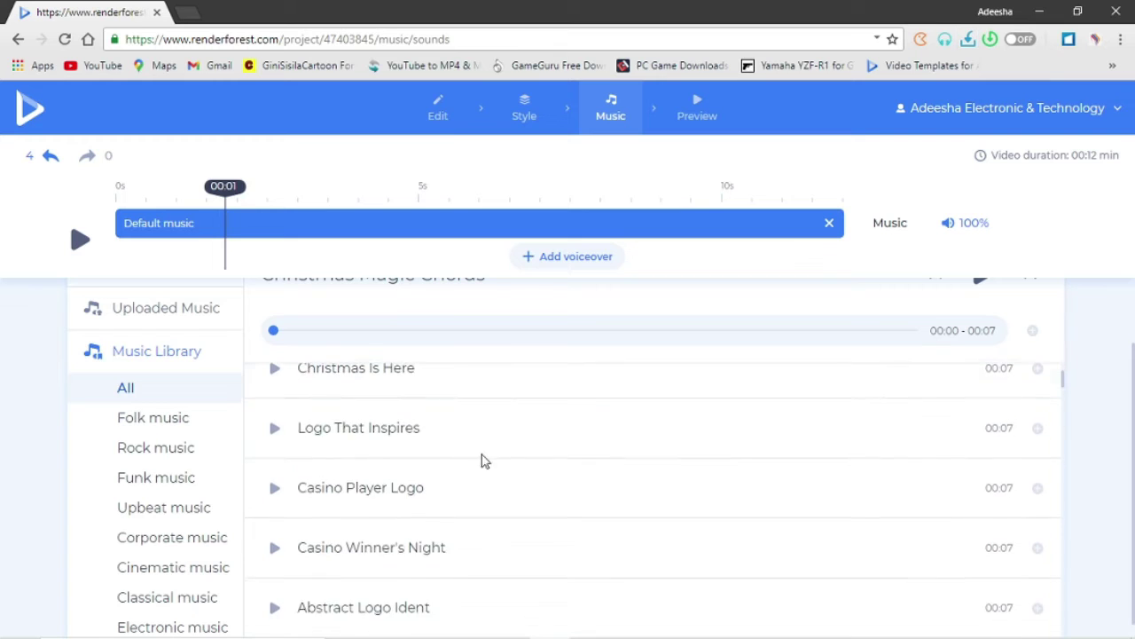
scroll(477, 459, down, 2)
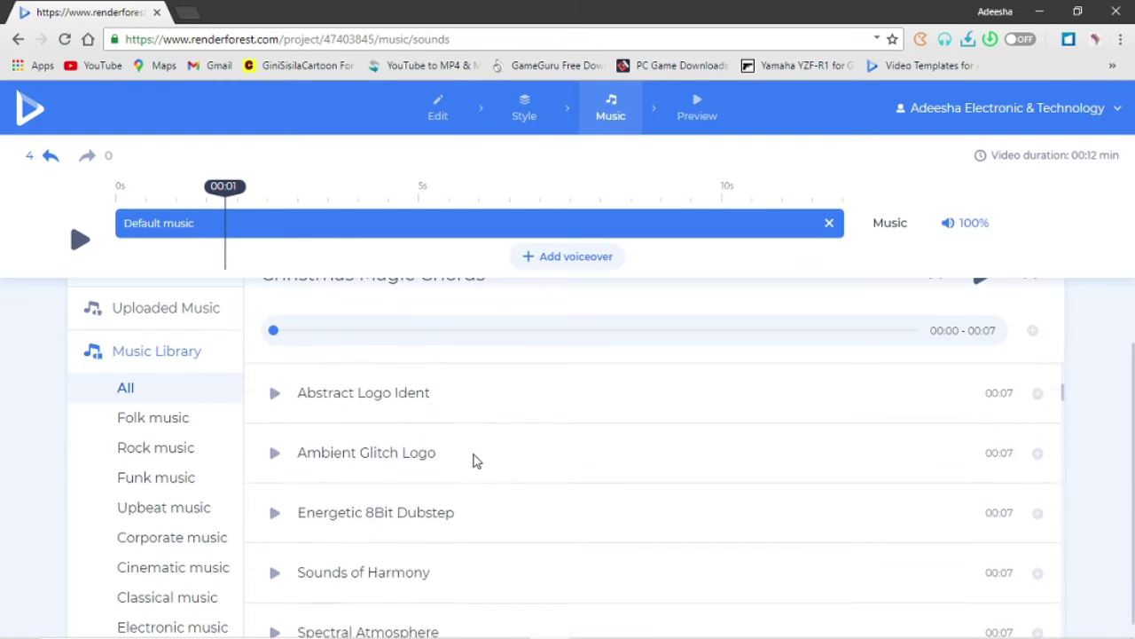
scroll(476, 459, up, 3)
scroll(476, 460, up, 2)
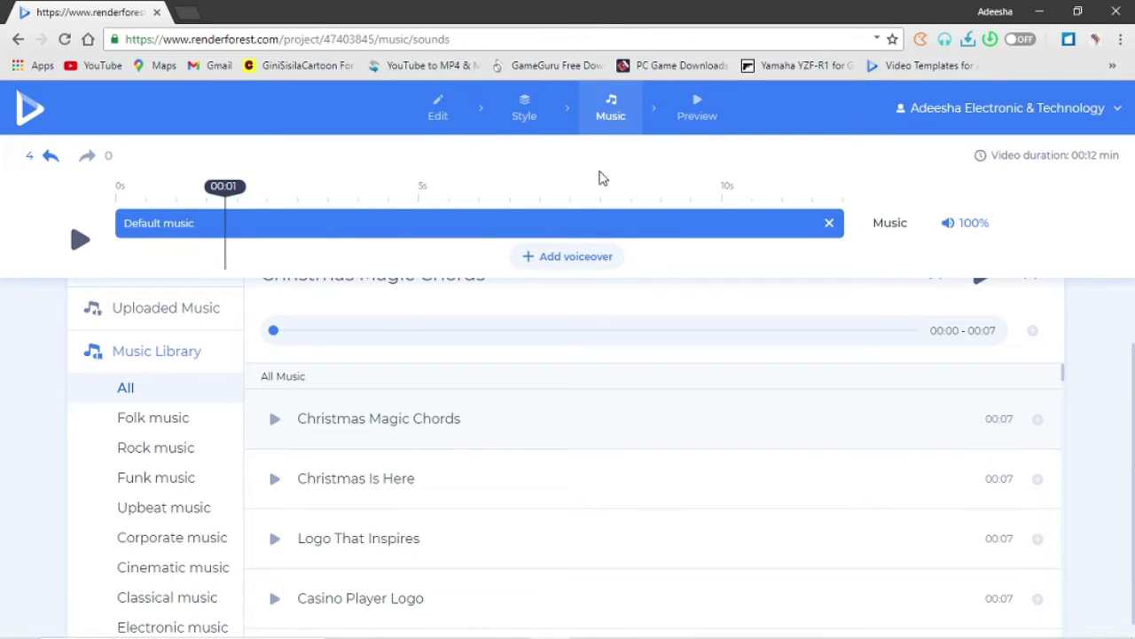
Export the project as the free low-quality 360p preview with watermark
click(699, 107)
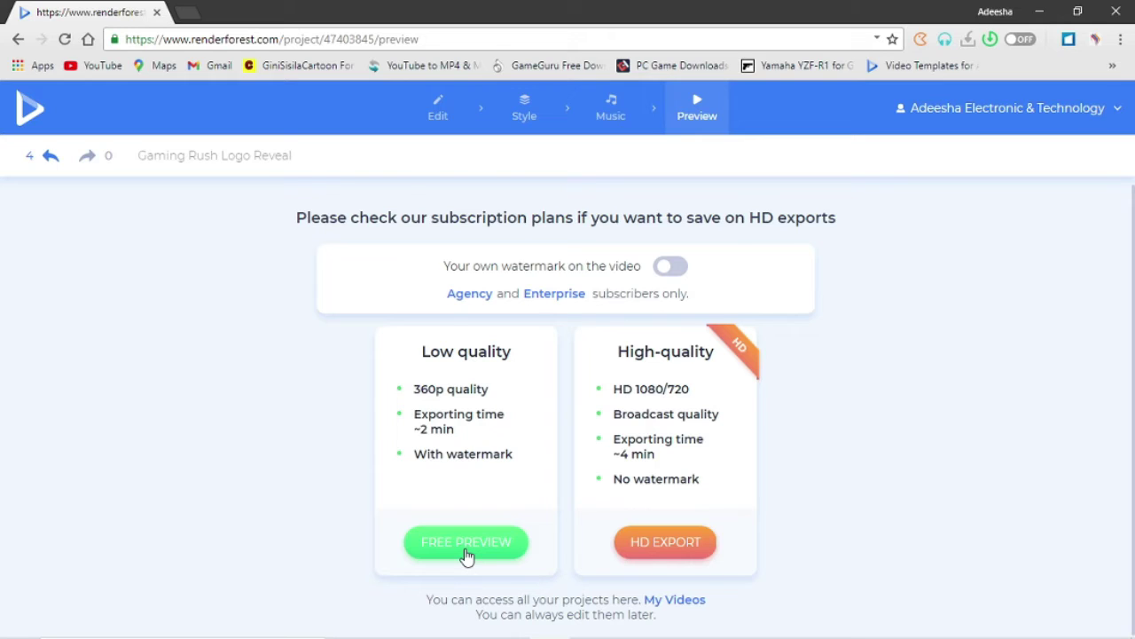
click(470, 548)
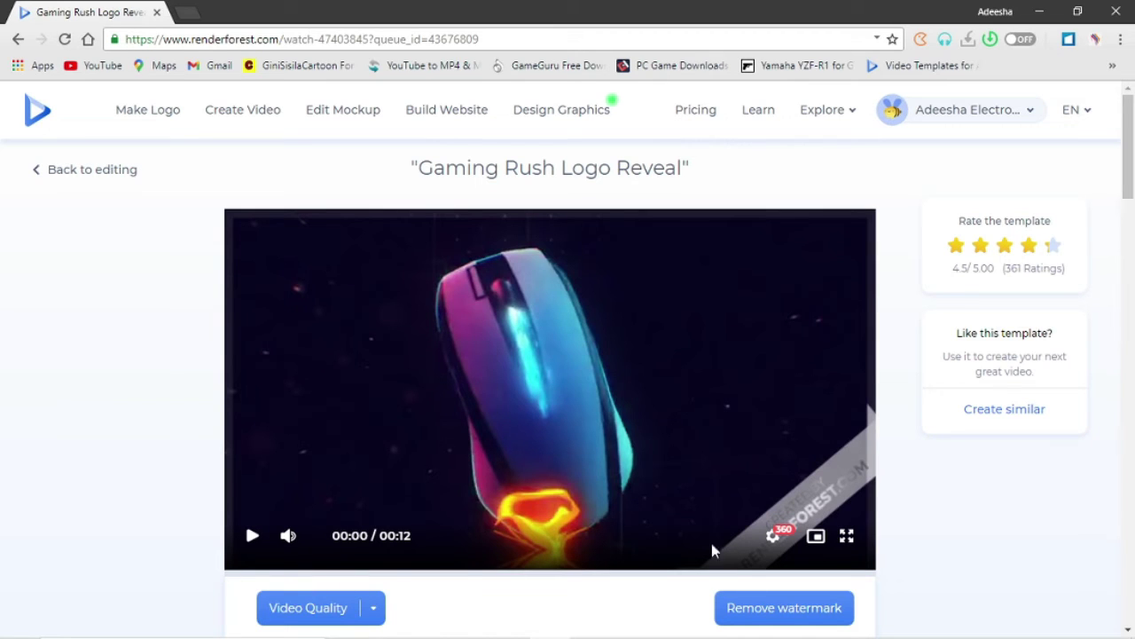
Check the quality options for the exported video and play it through
click(774, 539)
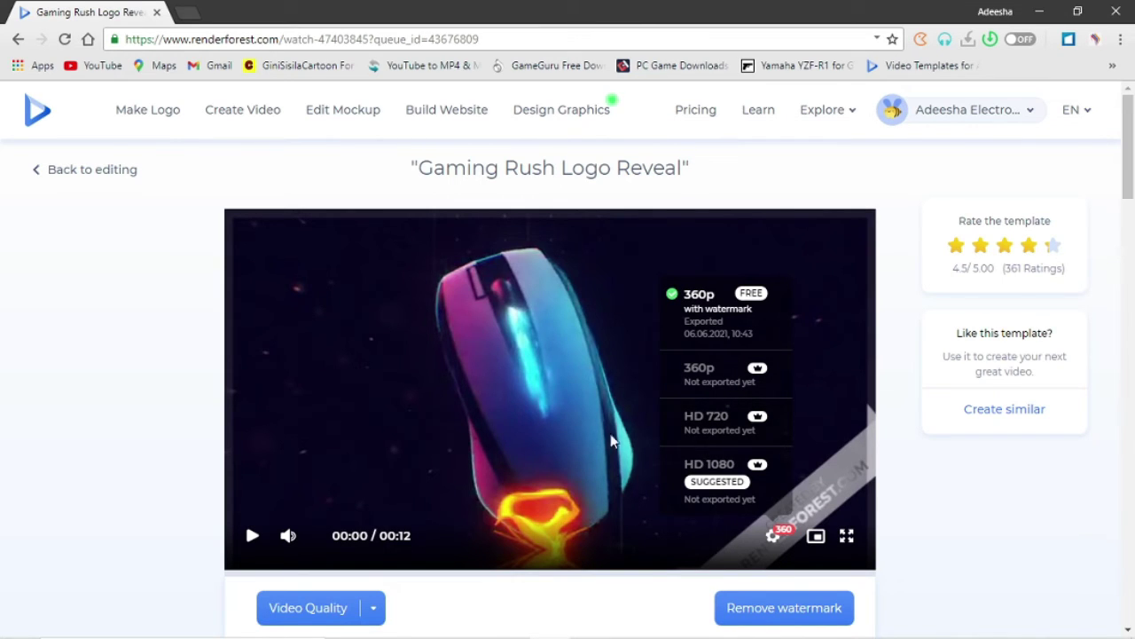
click(497, 434)
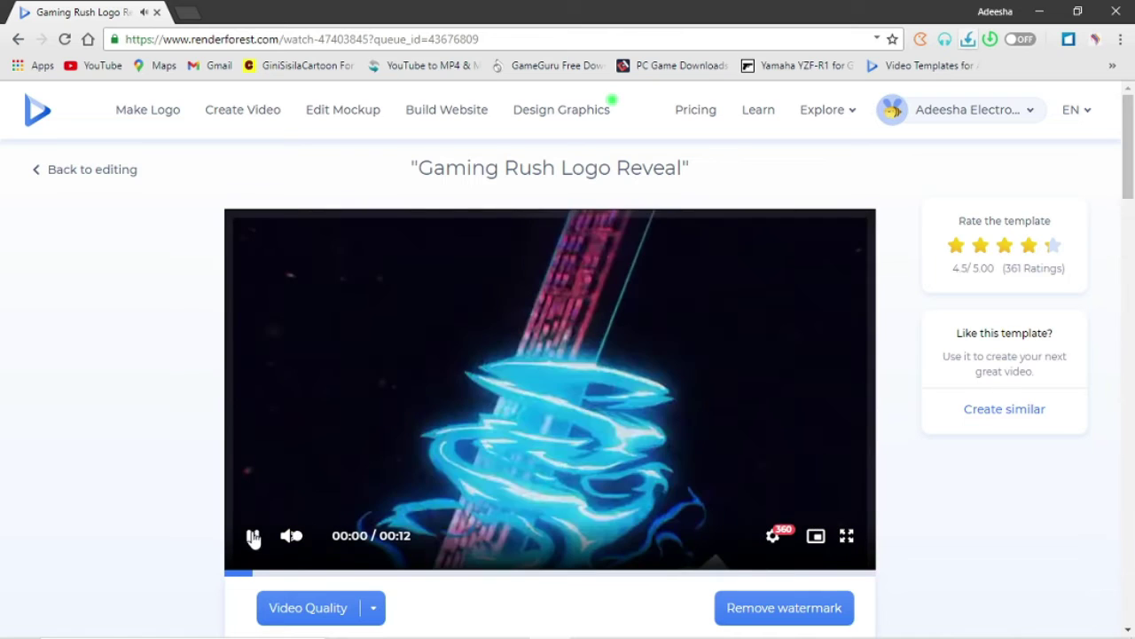
click(256, 539)
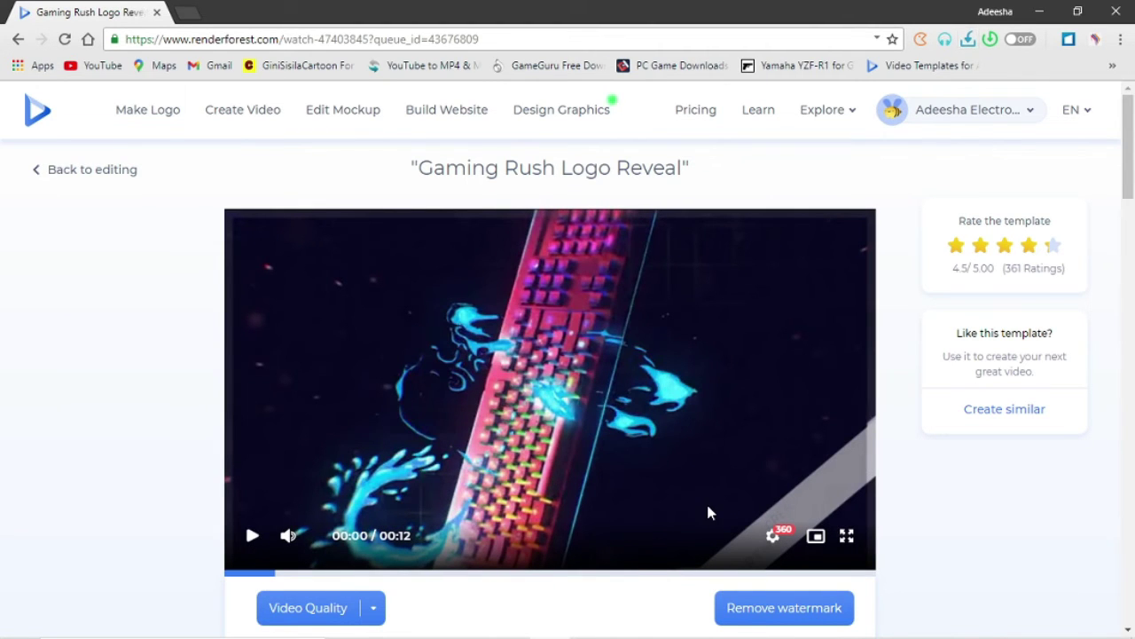
click(252, 538)
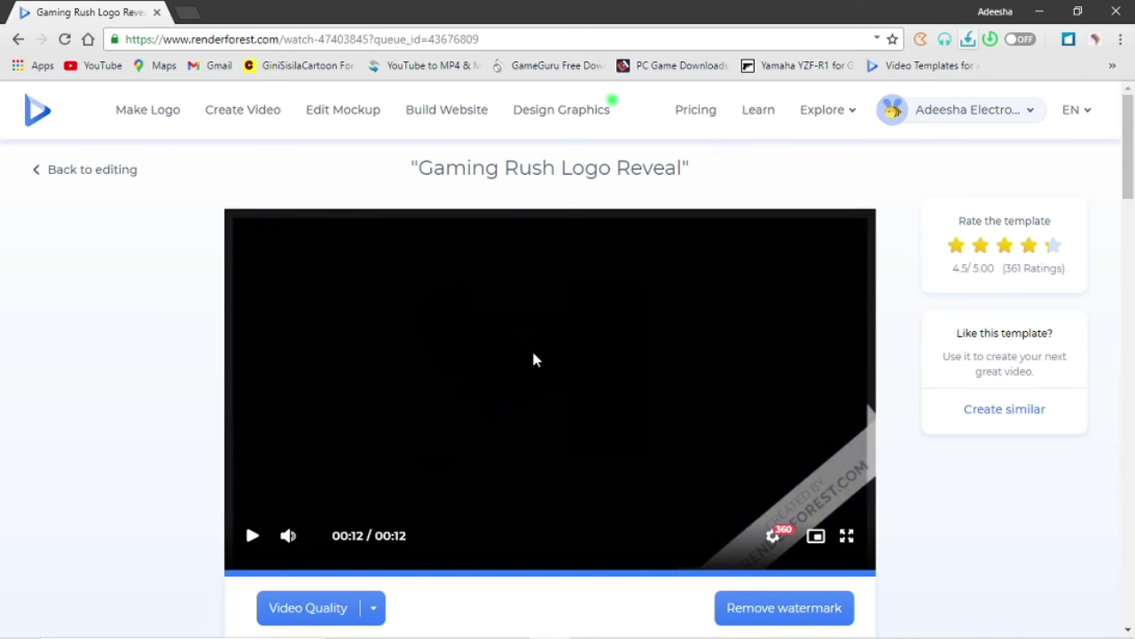
click(549, 484)
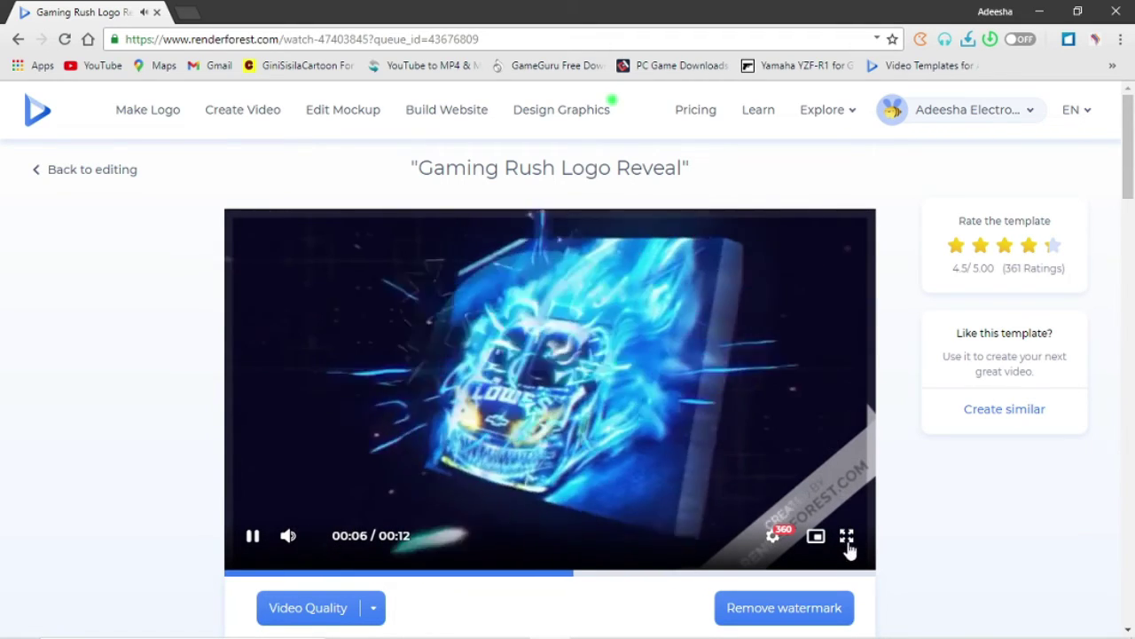
Show the exported video in full screen, pause it, download it and return to the normal page view
click(847, 536)
click(807, 452)
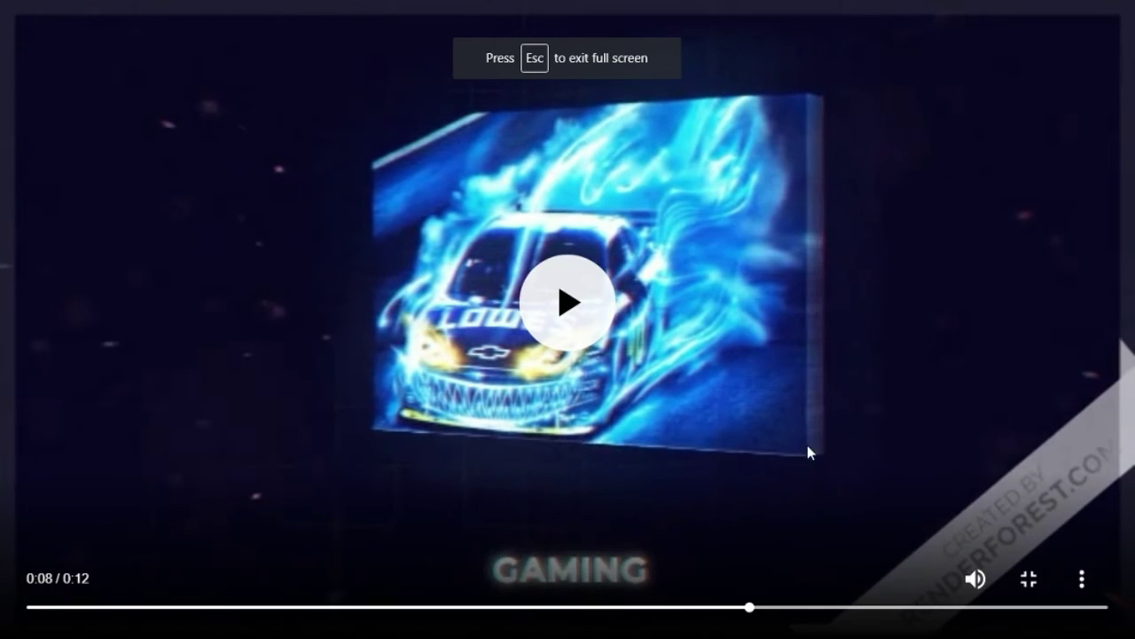
click(1083, 579)
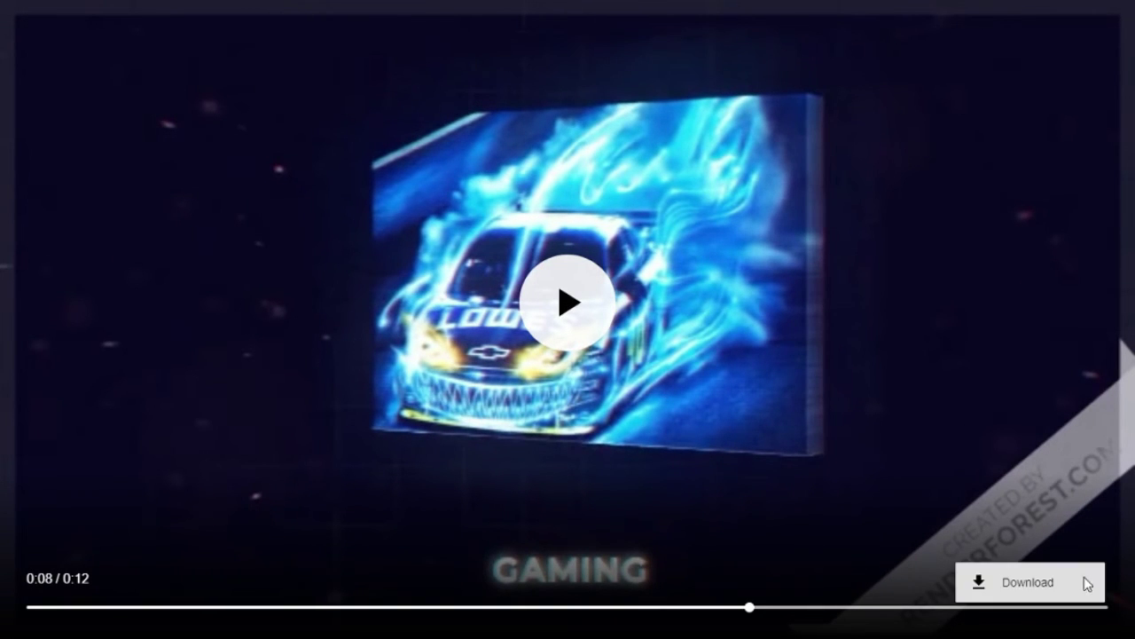
click(1029, 582)
click(564, 55)
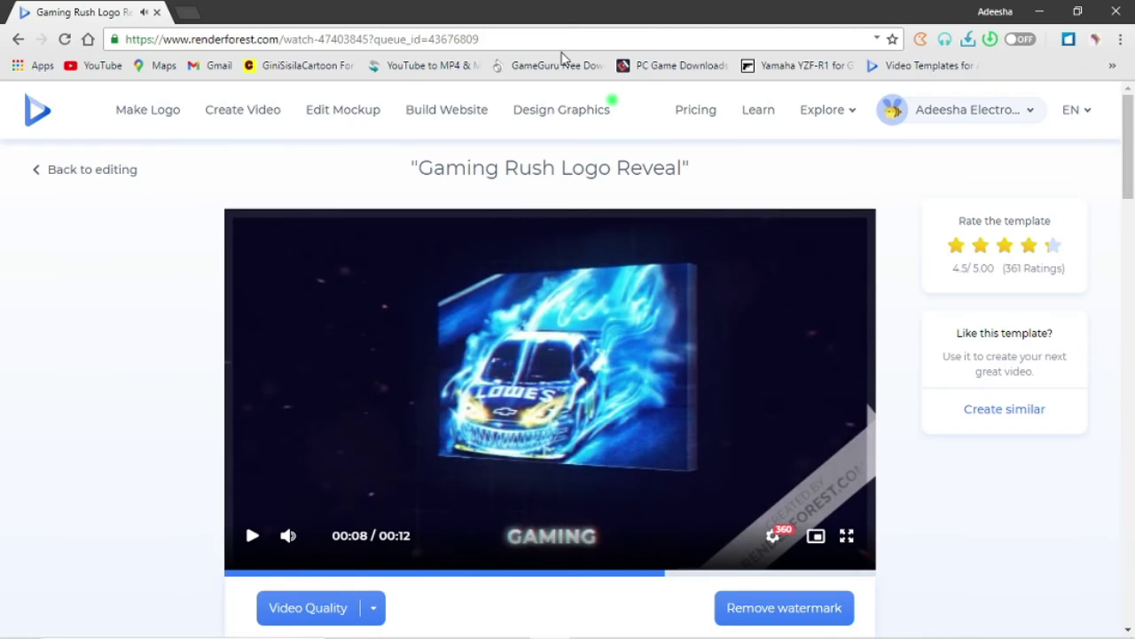